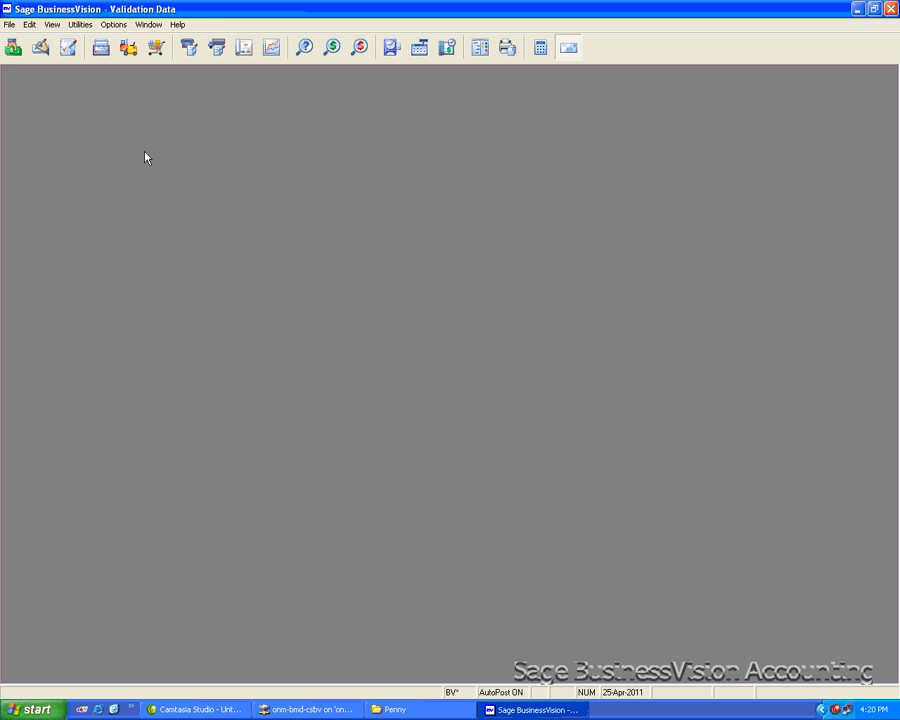
Step: Open the Data Validation utility for the company data
click(81, 25)
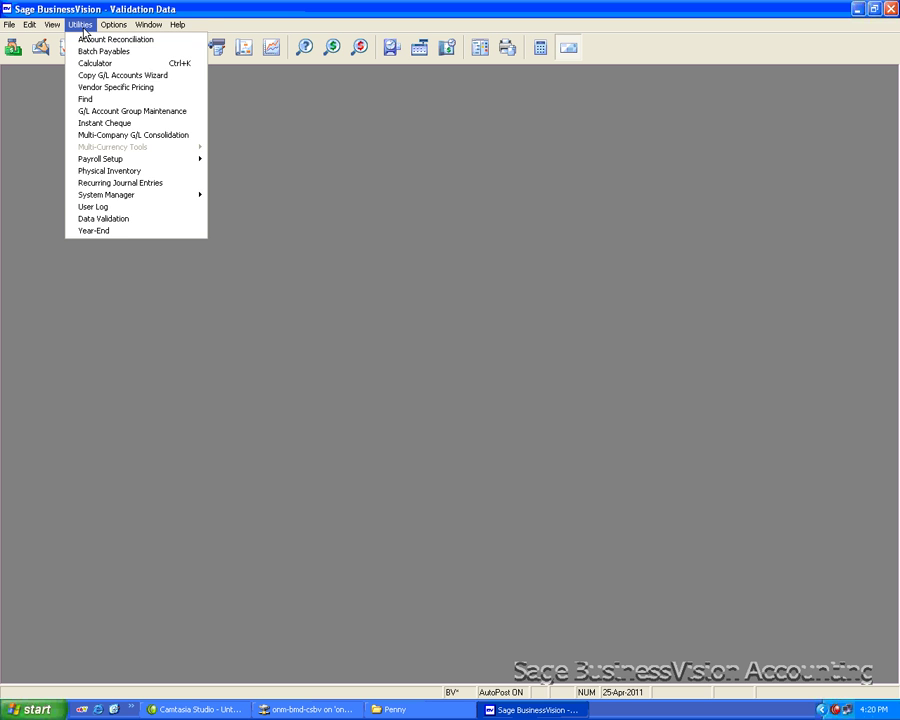
click(111, 219)
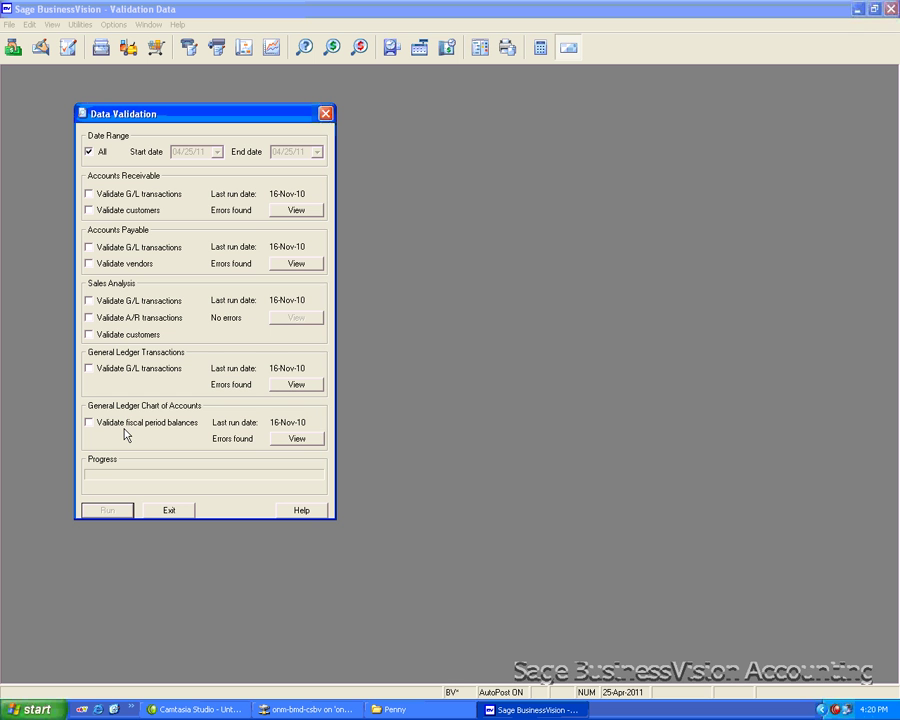
Step: Try a validation start date of 03/01/11, and restore the date range to all dates
click(113, 156)
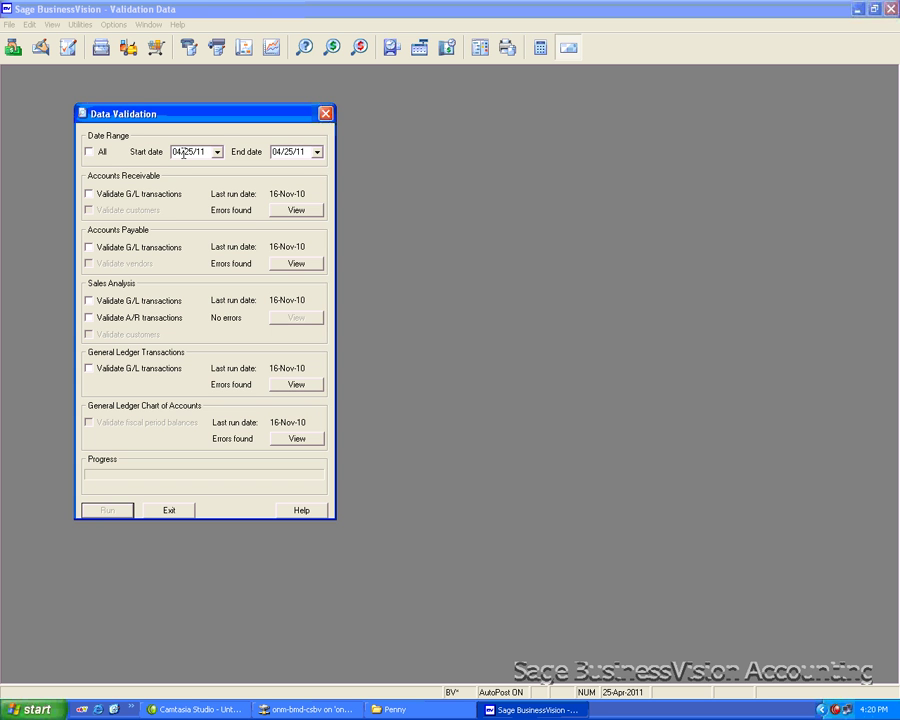
click(215, 153)
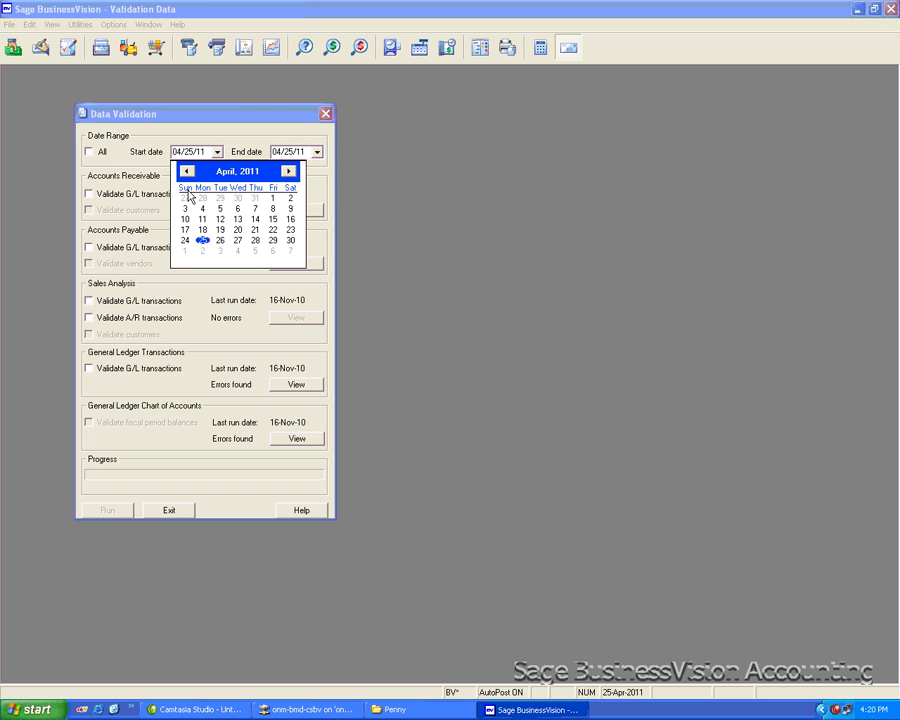
key(Page_Up)
click(220, 198)
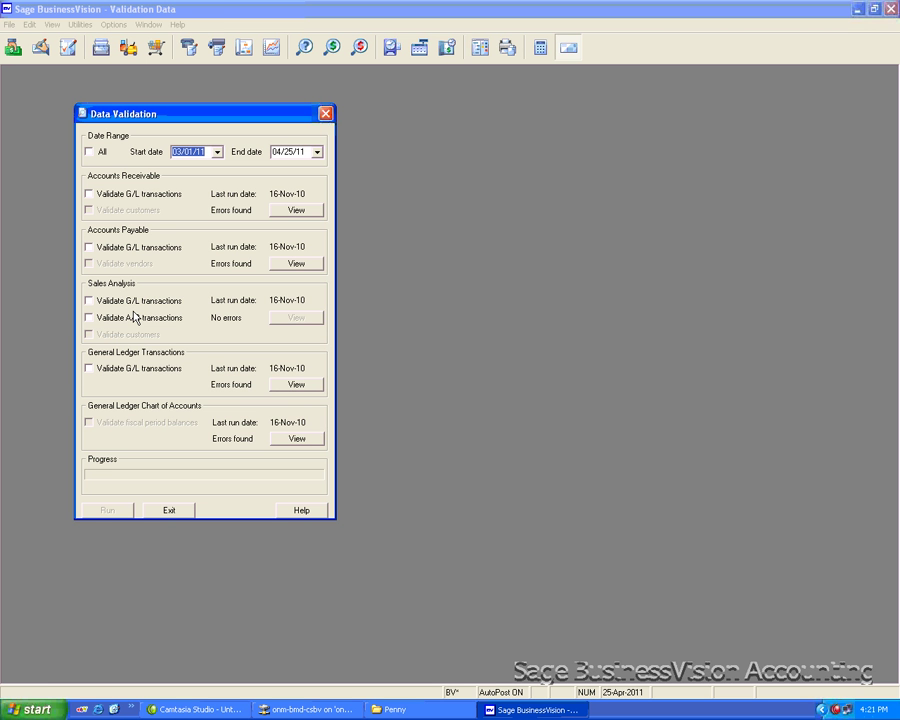
click(89, 153)
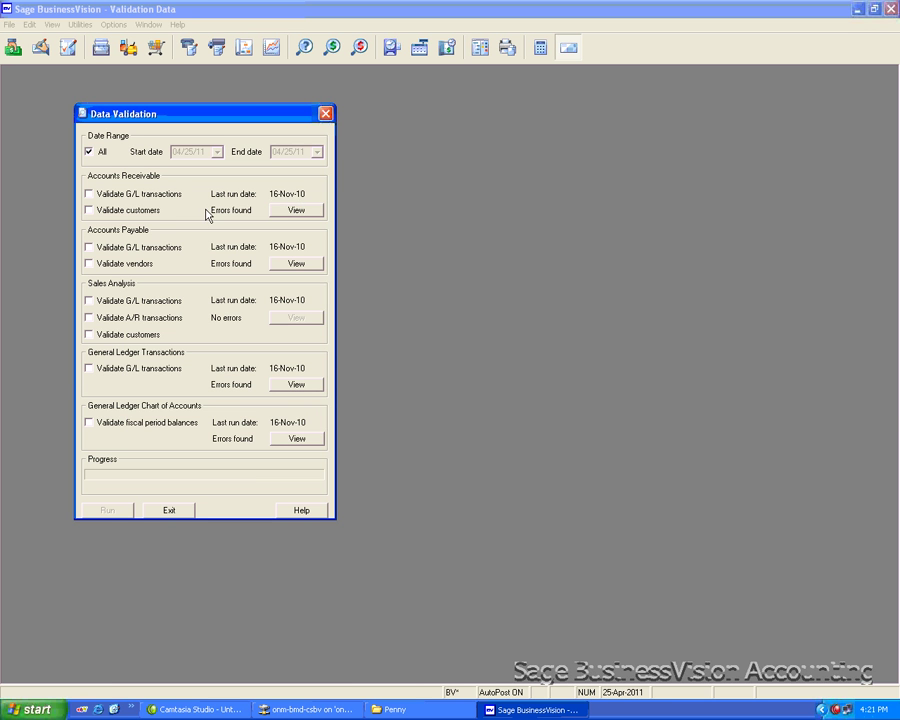
Step: Review the Accounts Receivable errors from the last validation run, widening the Error column and examining the transaction details
click(289, 210)
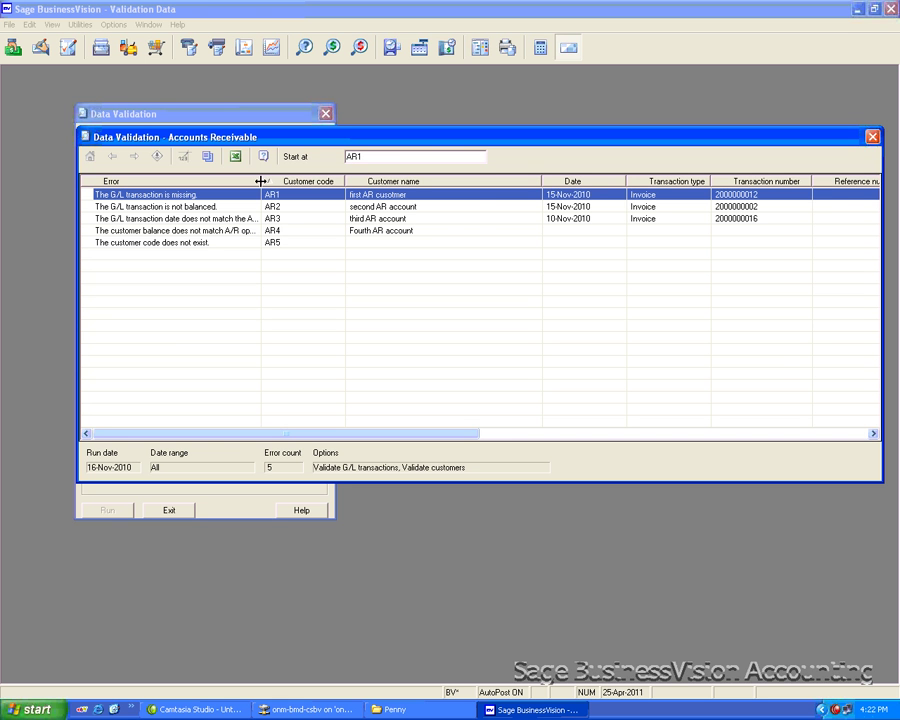
drag(261, 181, 347, 180)
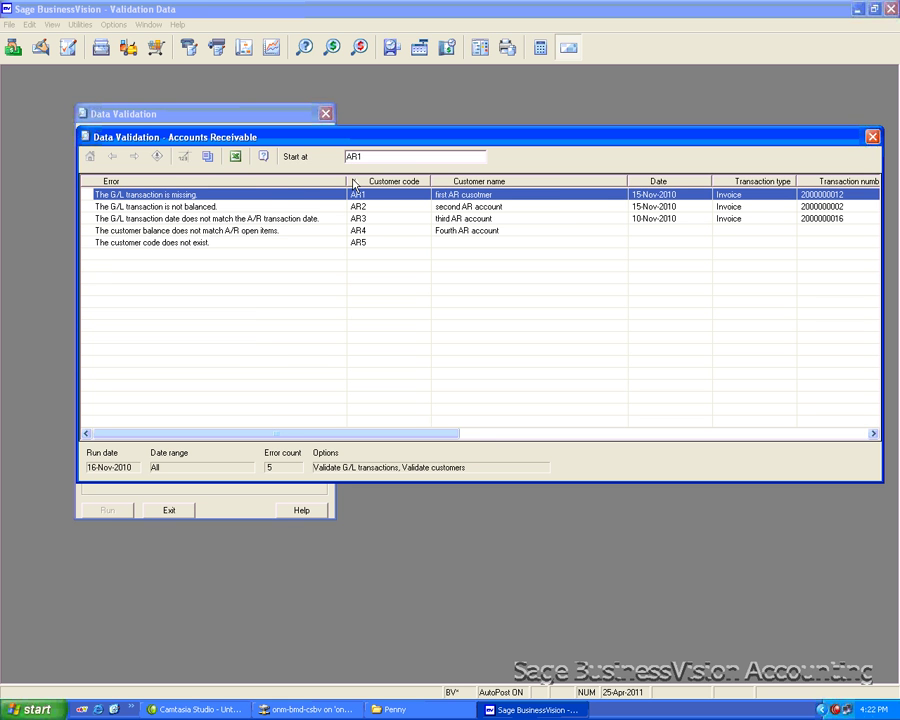
drag(344, 179, 322, 182)
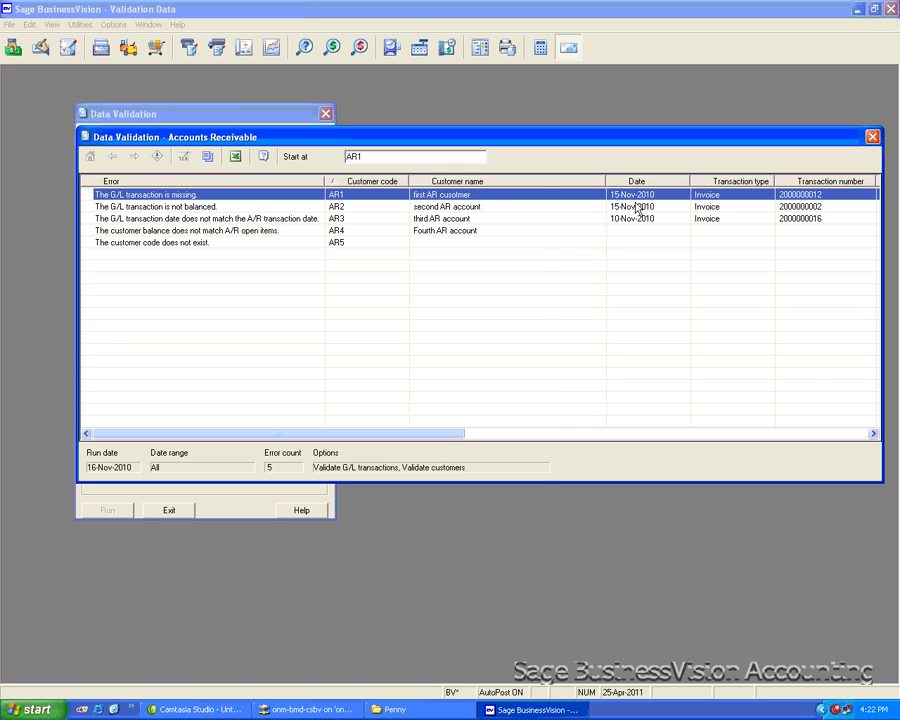
drag(445, 441, 632, 427)
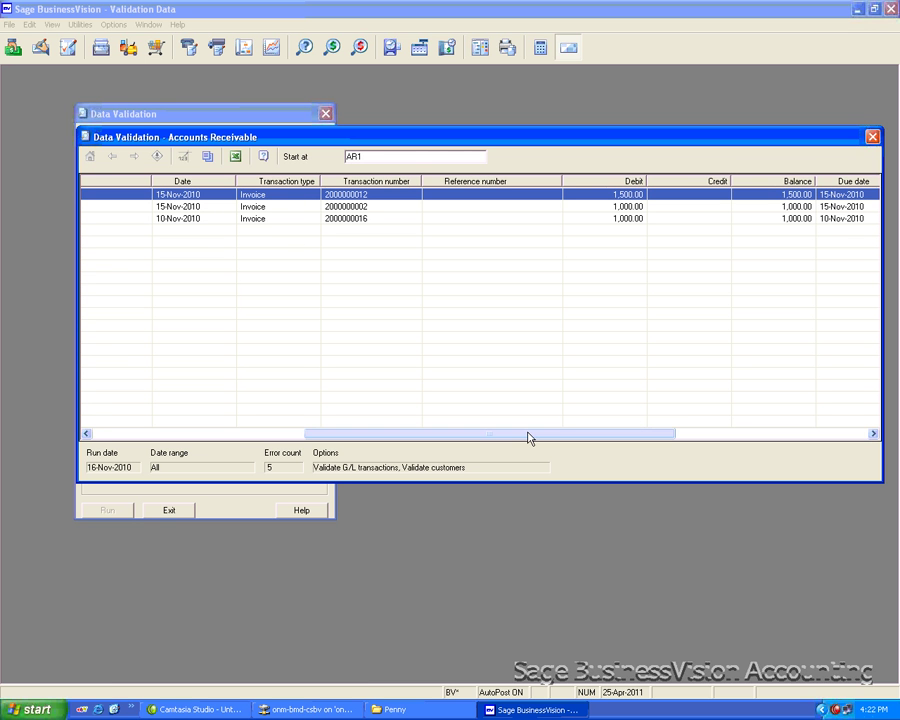
drag(529, 438, 335, 438)
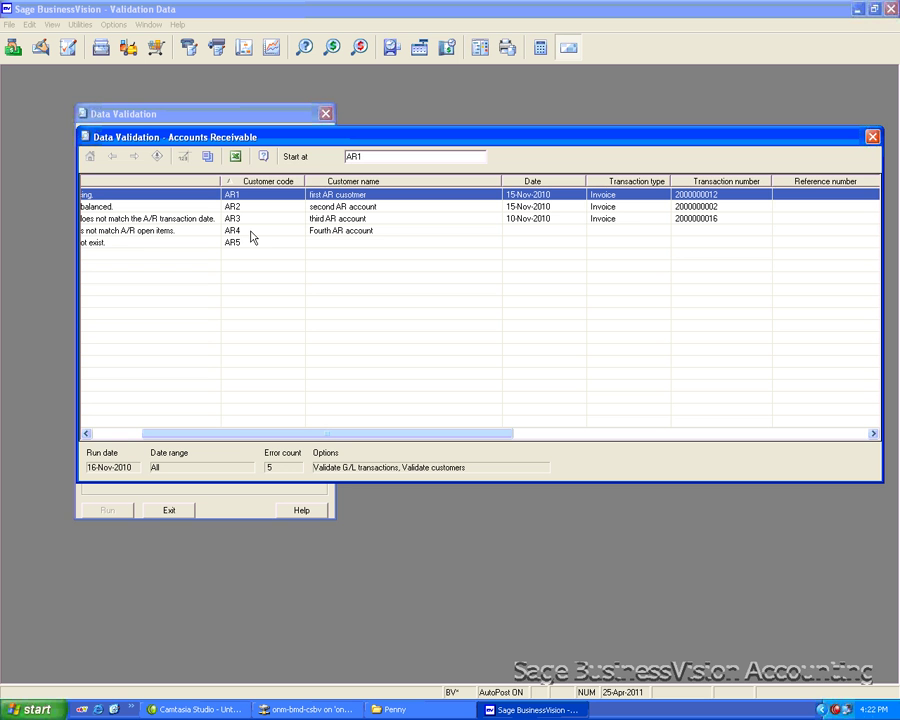
click(236, 158)
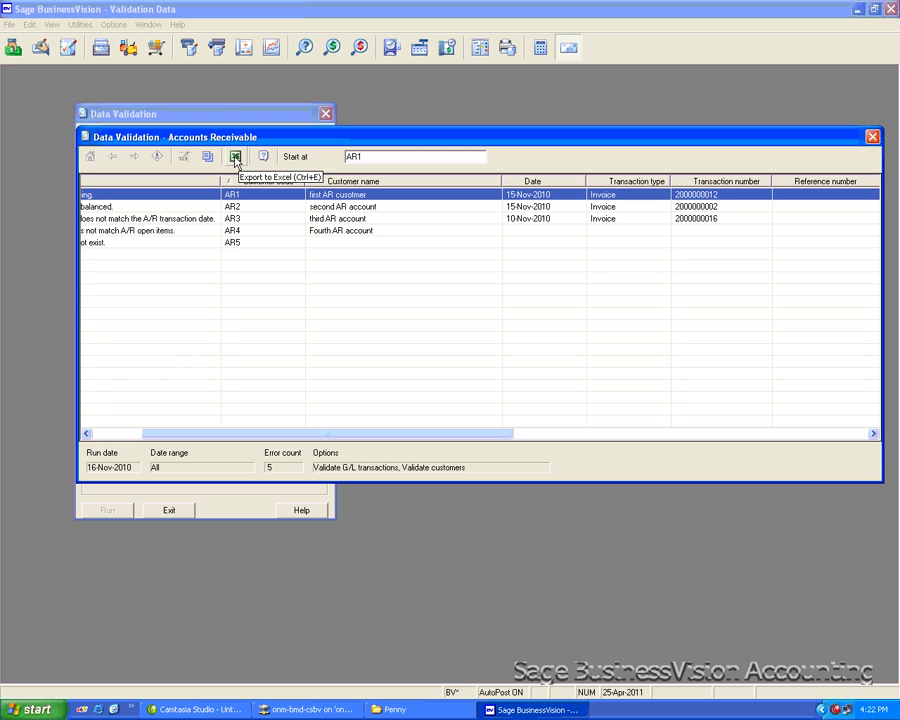
Step: View the general ledger journal entry behind the AR2 invoice error, and close the Accounts Receivable error list
click(94, 207)
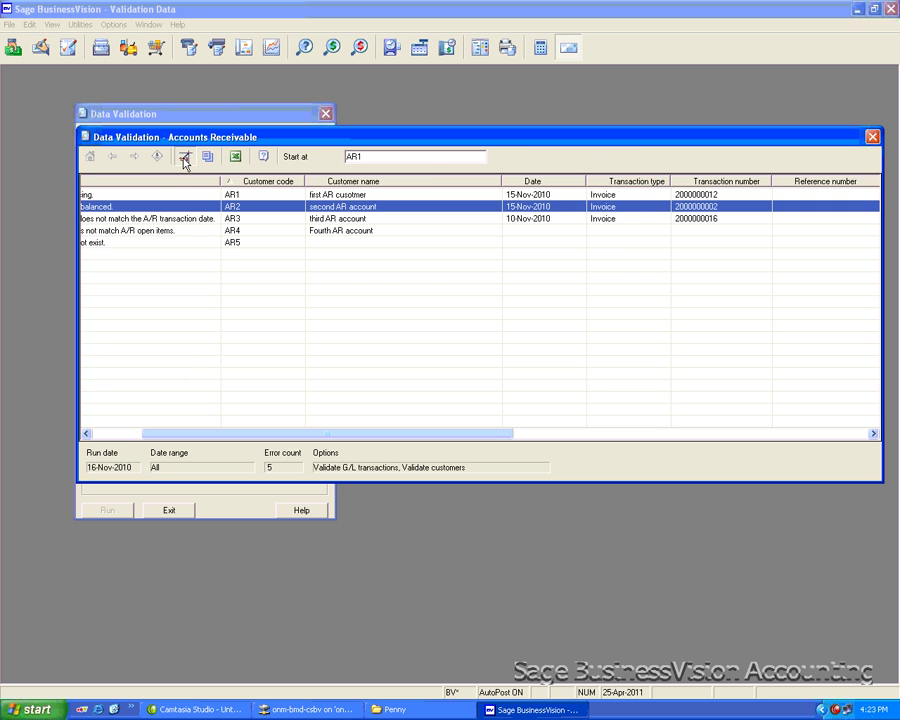
click(184, 158)
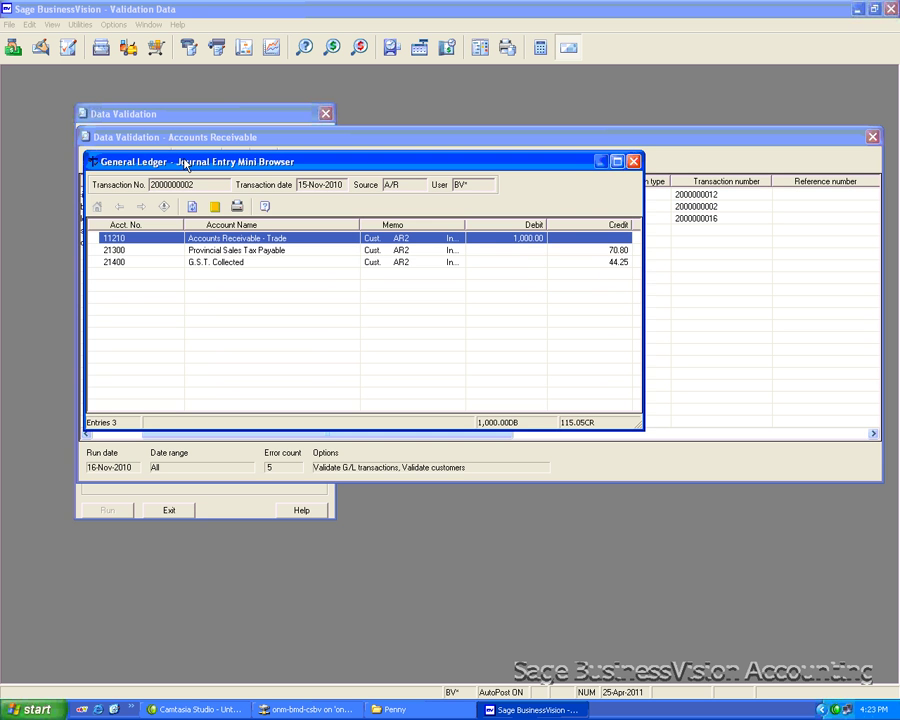
click(634, 162)
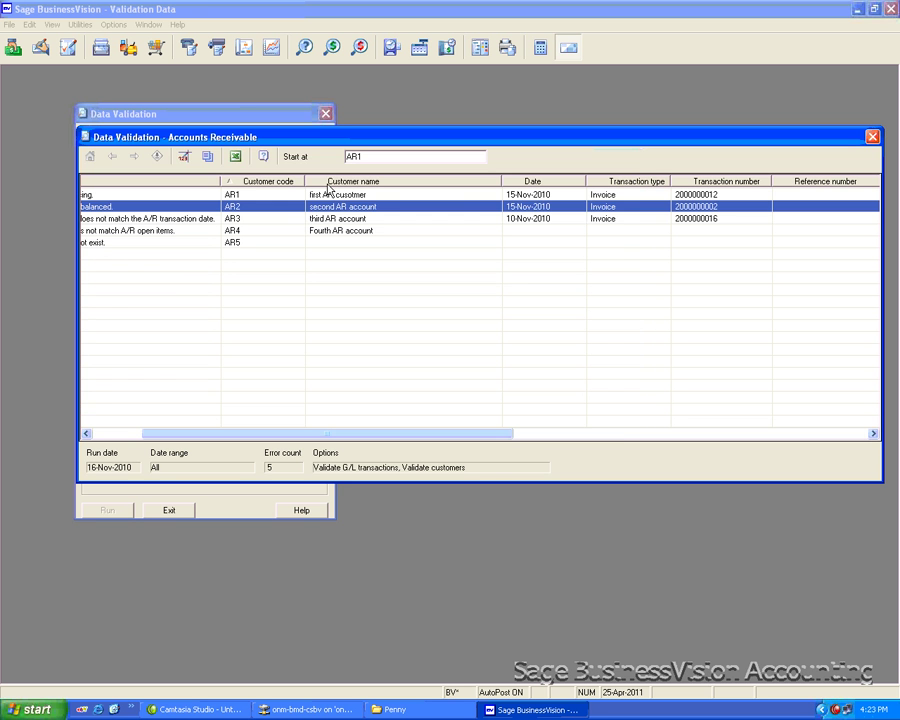
click(871, 137)
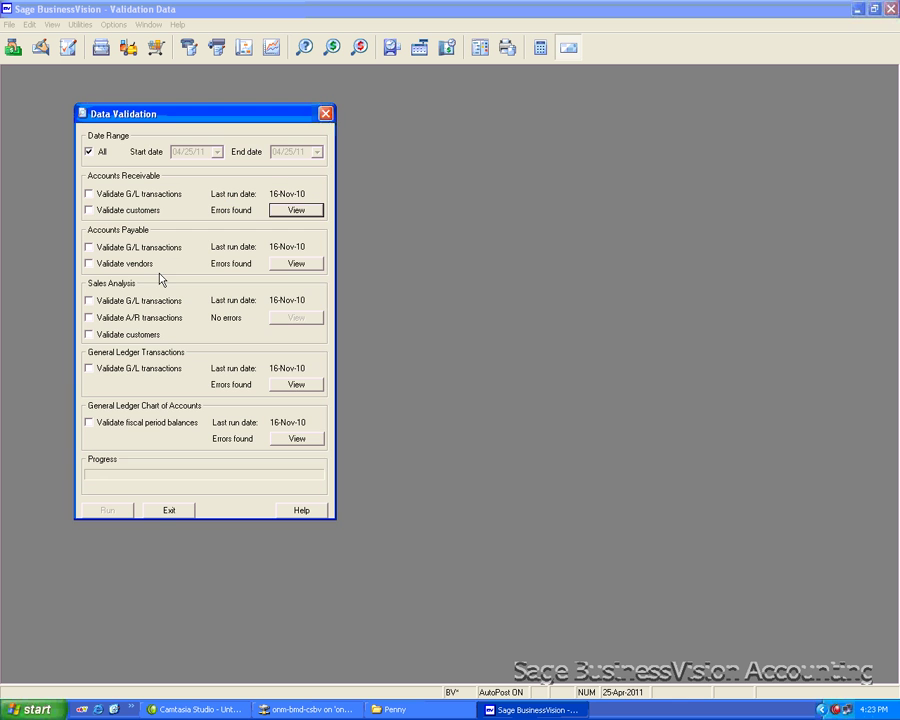
Step: Run Data Validation with every Accounts Receivable, Accounts Payable, Sales Analysis, General Ledger transaction and fiscal period balance check enabled
click(88, 194)
click(88, 210)
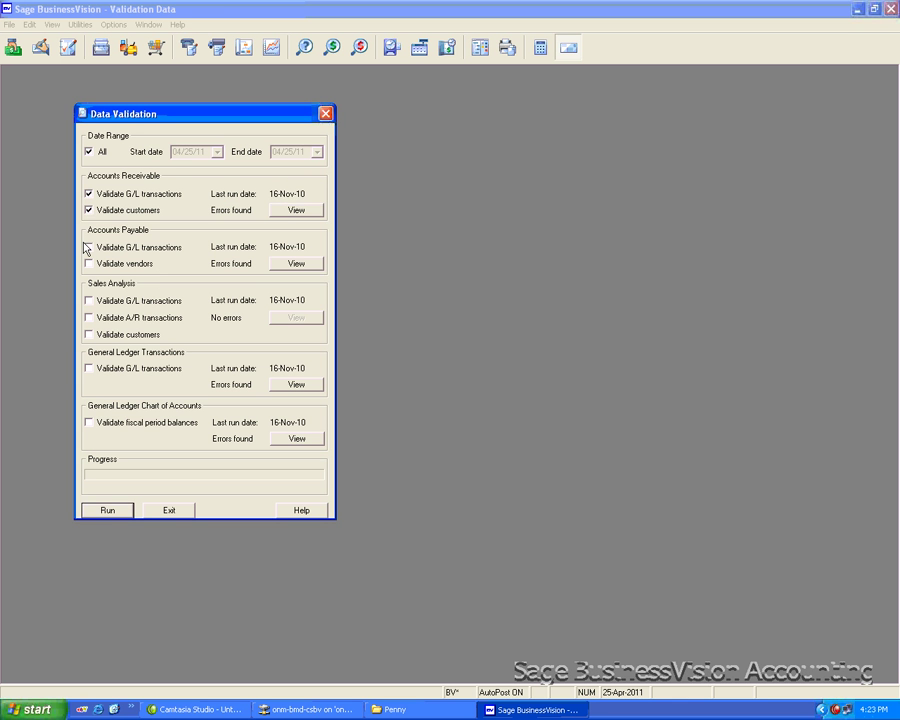
click(87, 247)
click(89, 264)
click(88, 300)
click(88, 318)
click(88, 335)
click(88, 368)
click(89, 423)
click(107, 512)
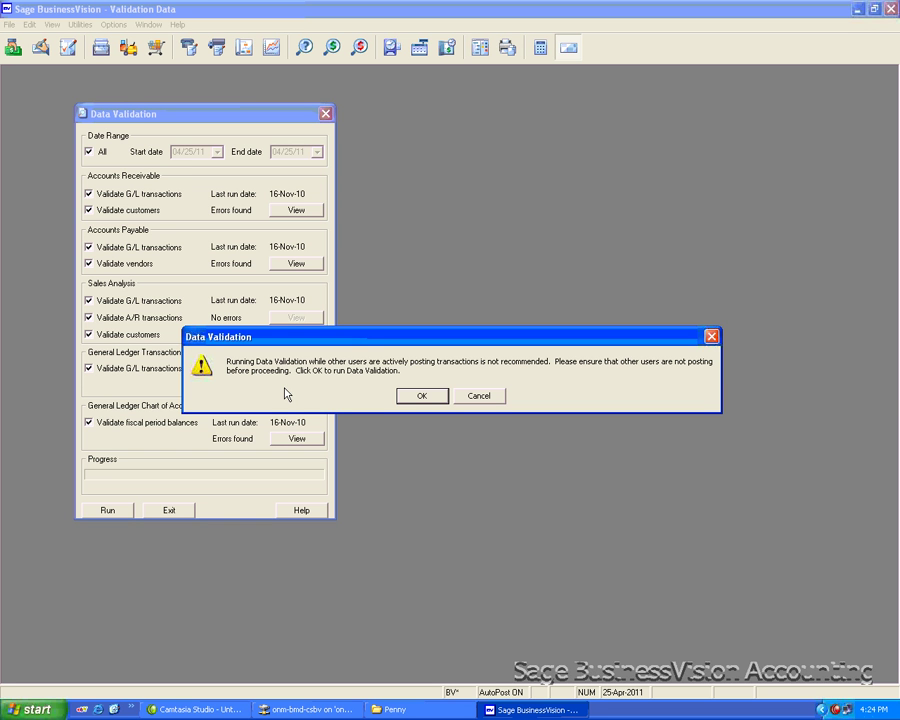
click(419, 397)
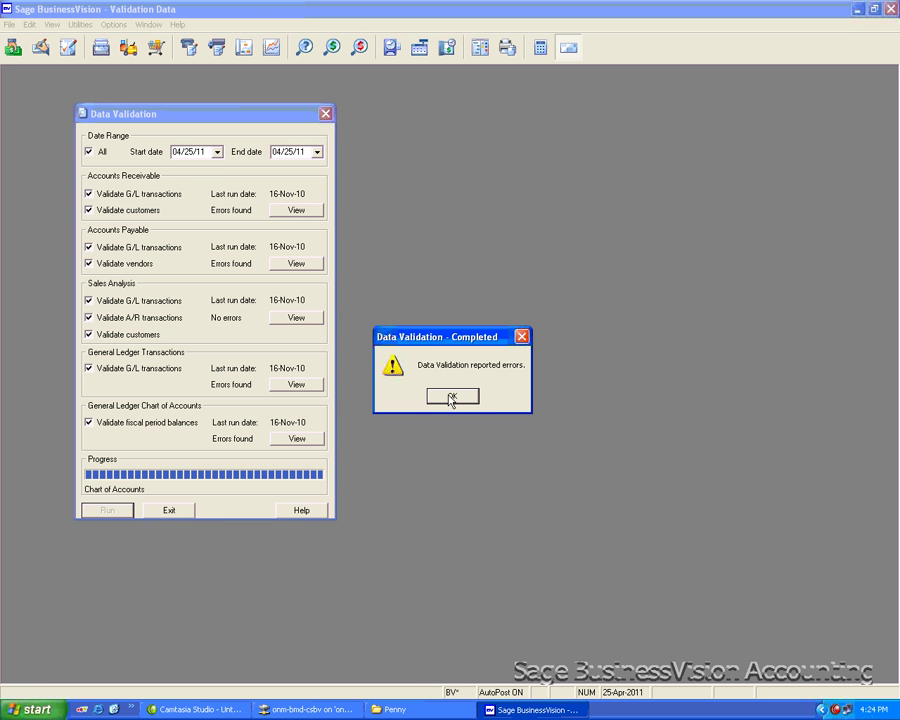
click(450, 398)
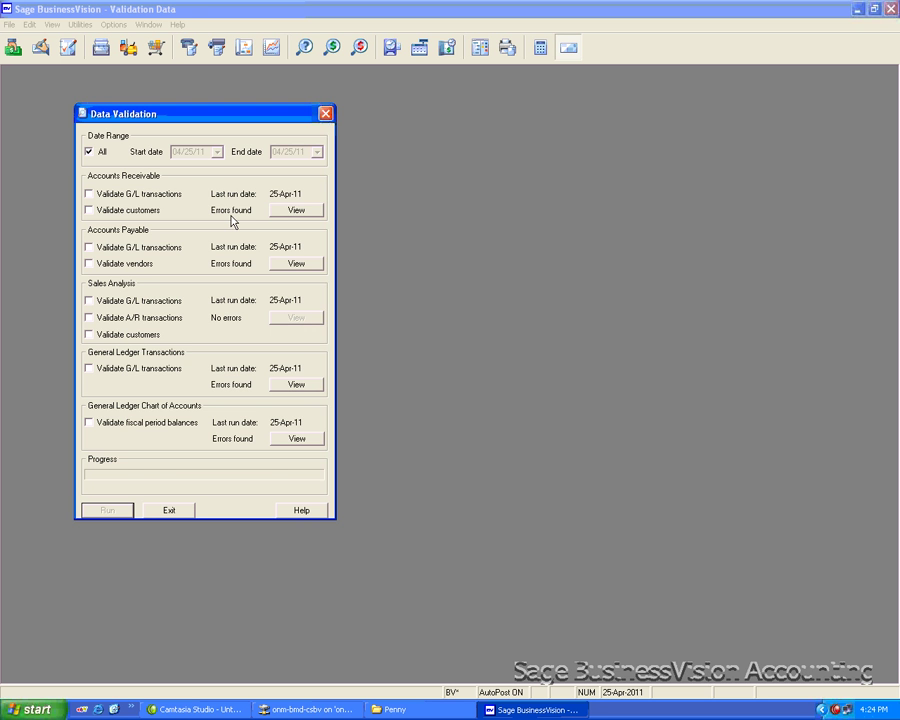
Step: Review the Accounts Receivable errors and the Chart of Accounts errors with their chart and transactions amounts, and close Data Validation
click(292, 211)
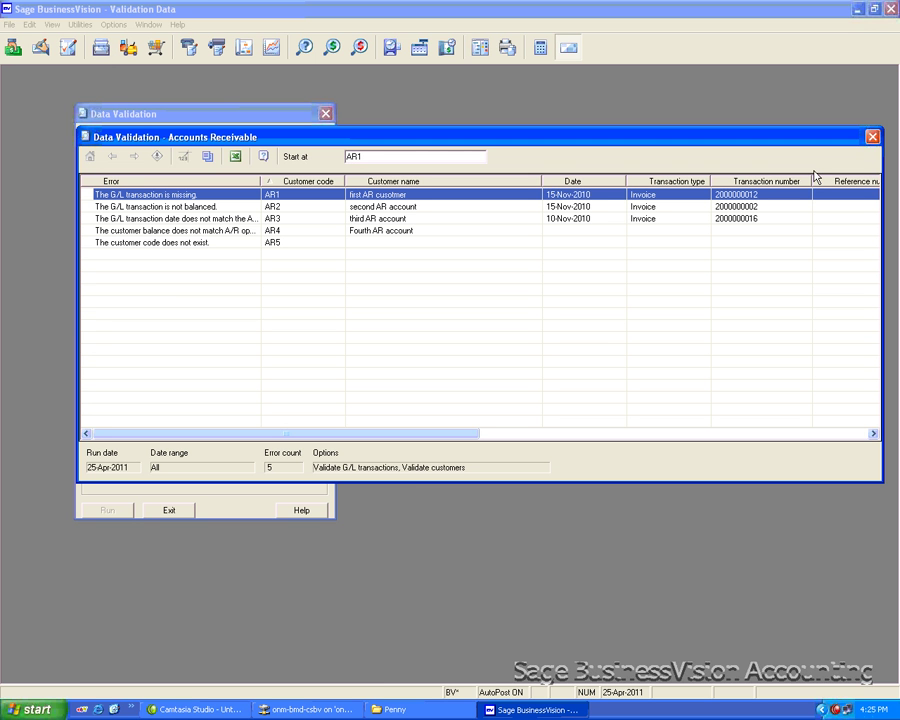
click(872, 137)
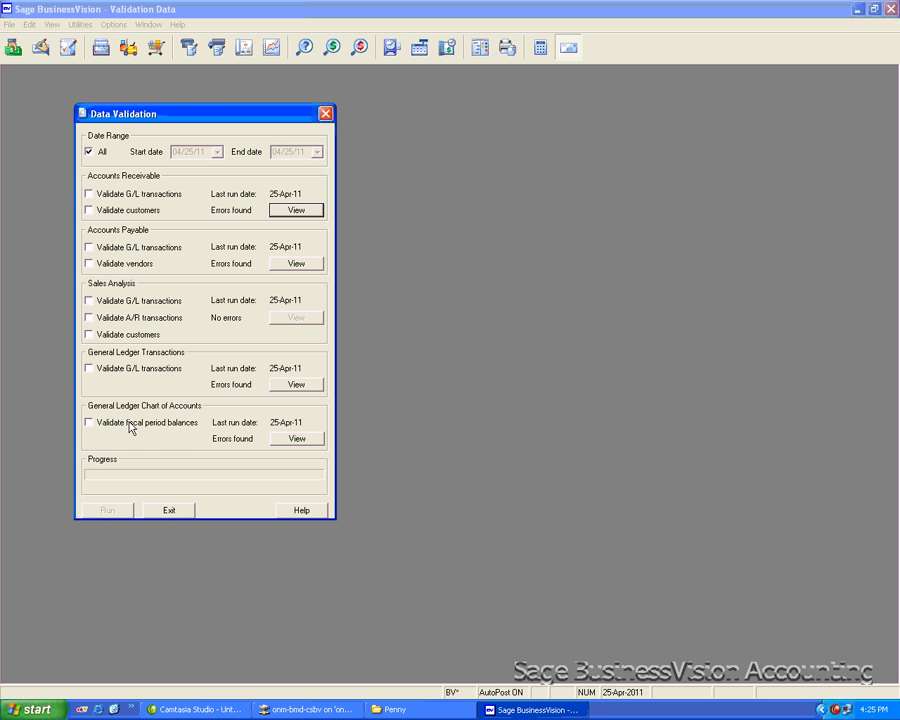
click(295, 439)
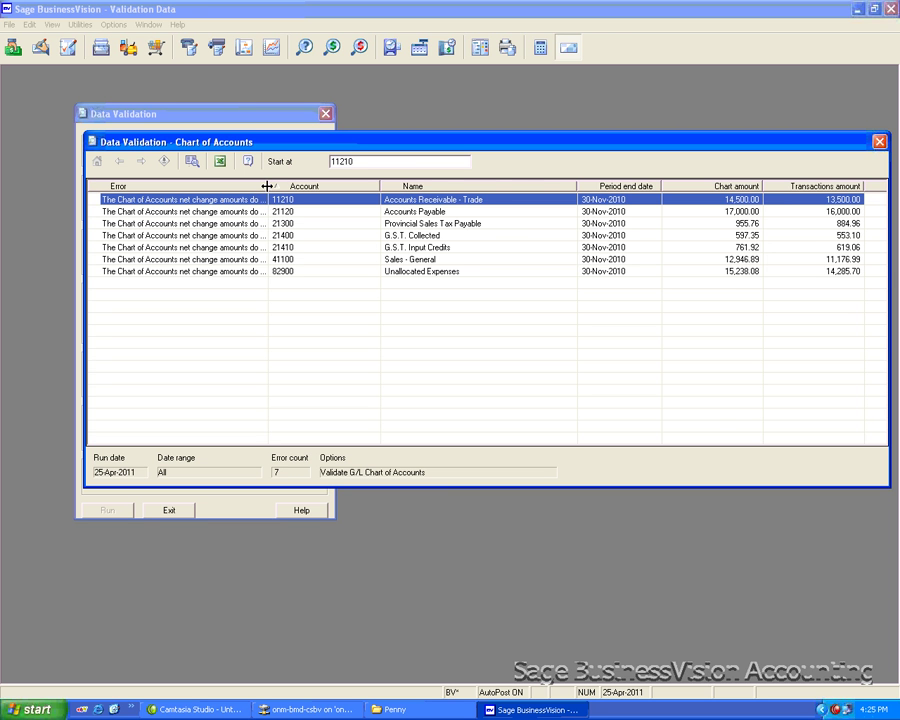
drag(267, 186, 470, 186)
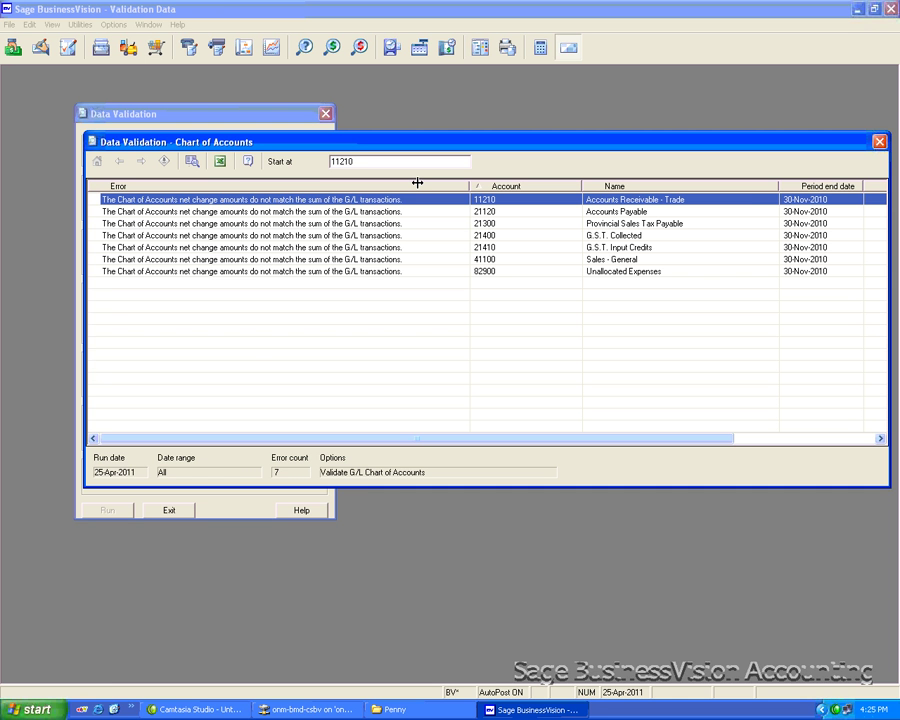
drag(418, 183, 414, 184)
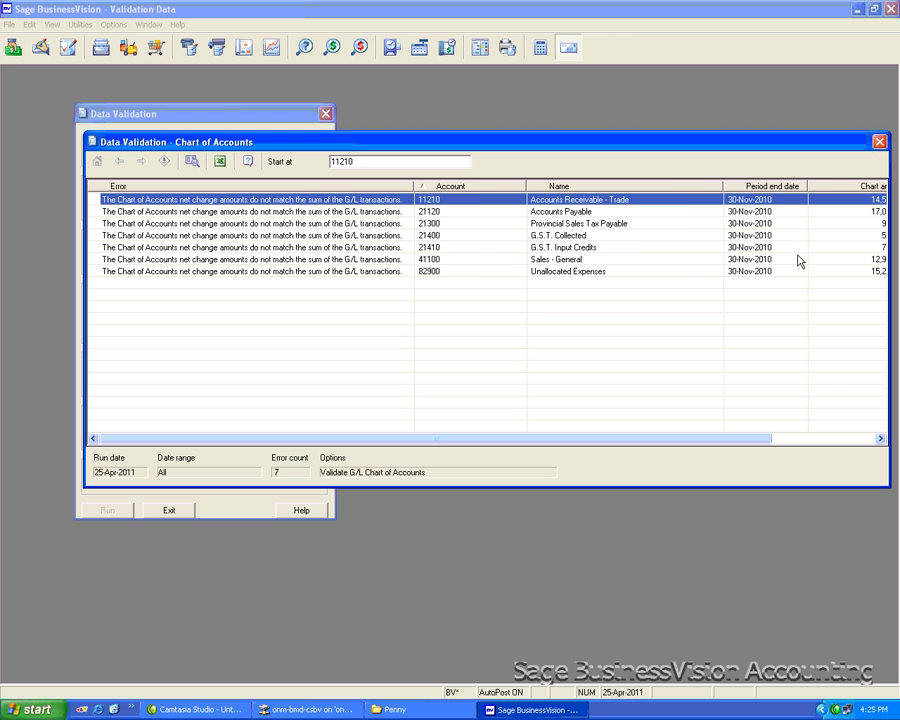
drag(680, 443, 786, 443)
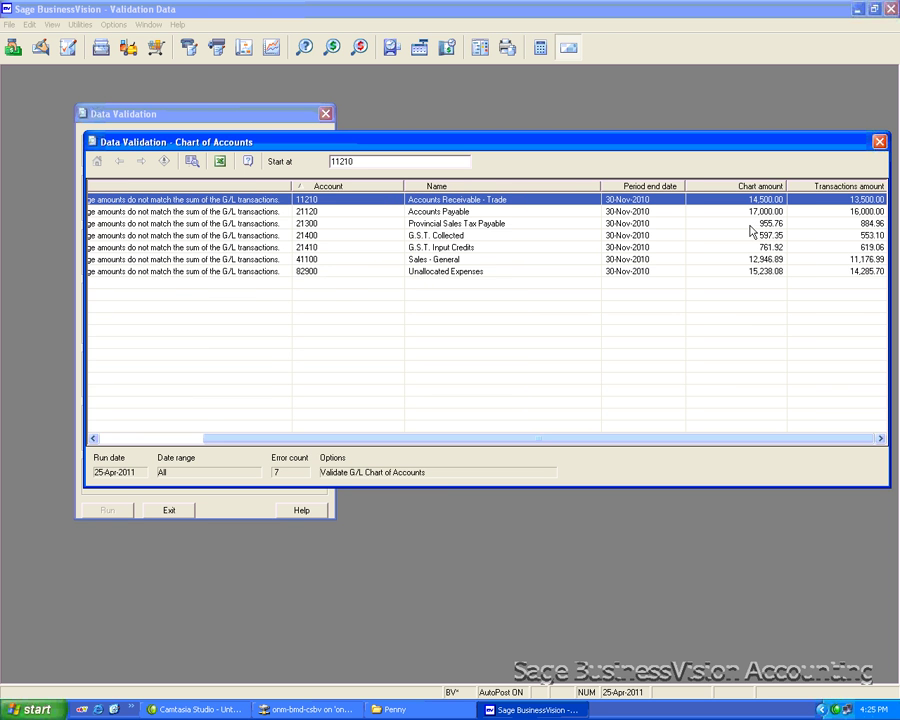
click(879, 143)
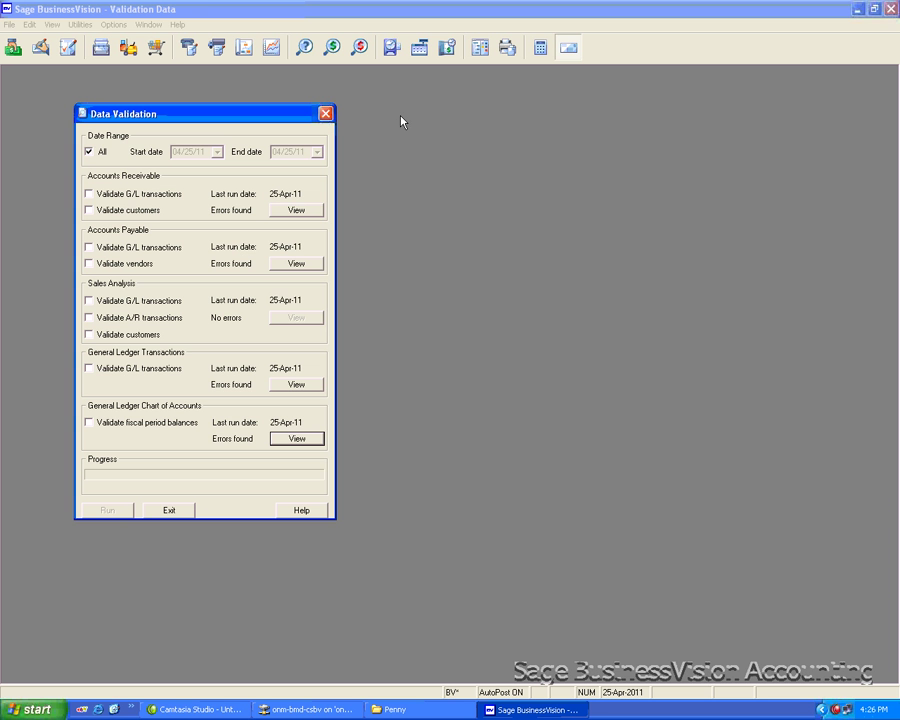
click(325, 114)
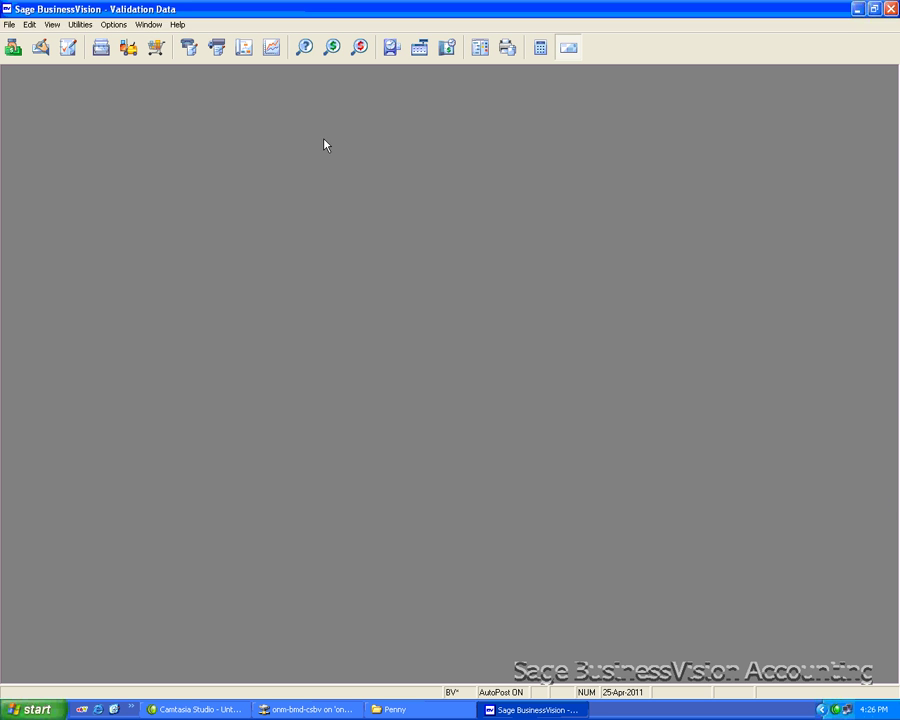
Step: Reorganize the G/L Transactions data file with transaction data reallocated to new fiscal periods
click(8, 25)
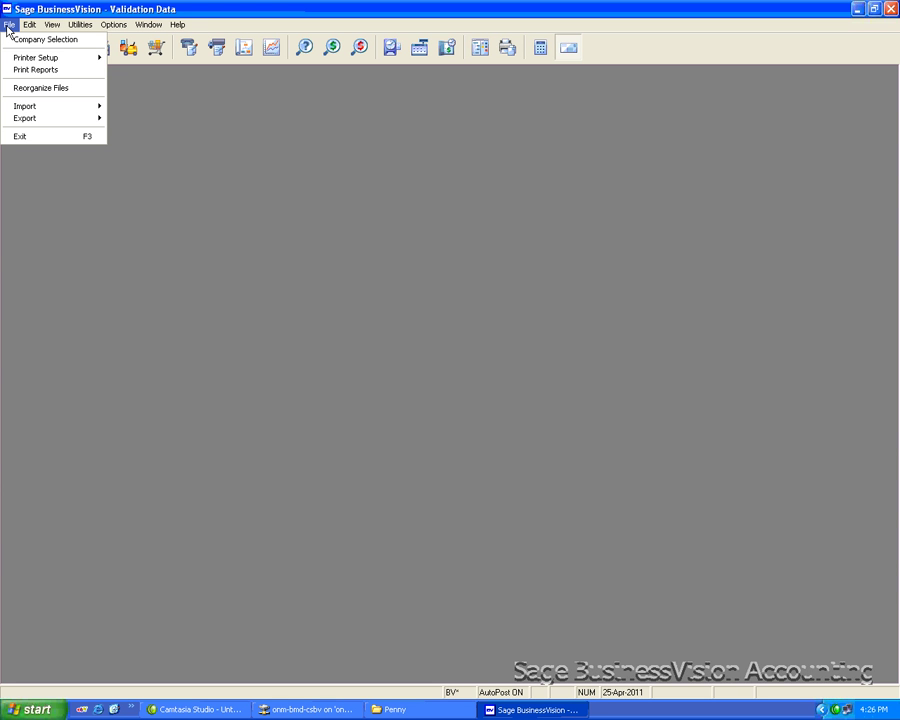
click(33, 90)
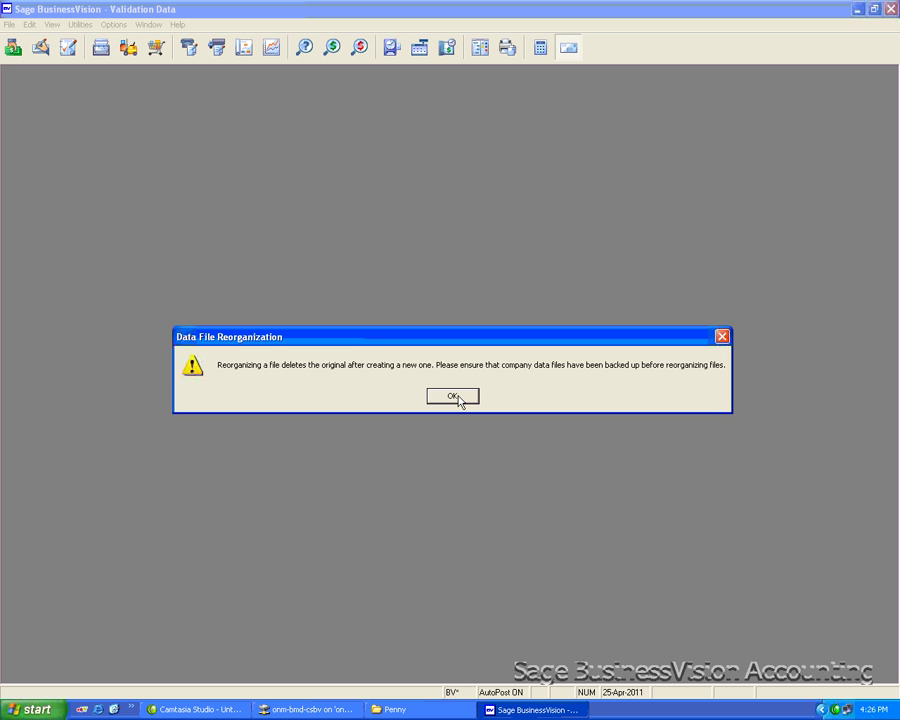
click(455, 397)
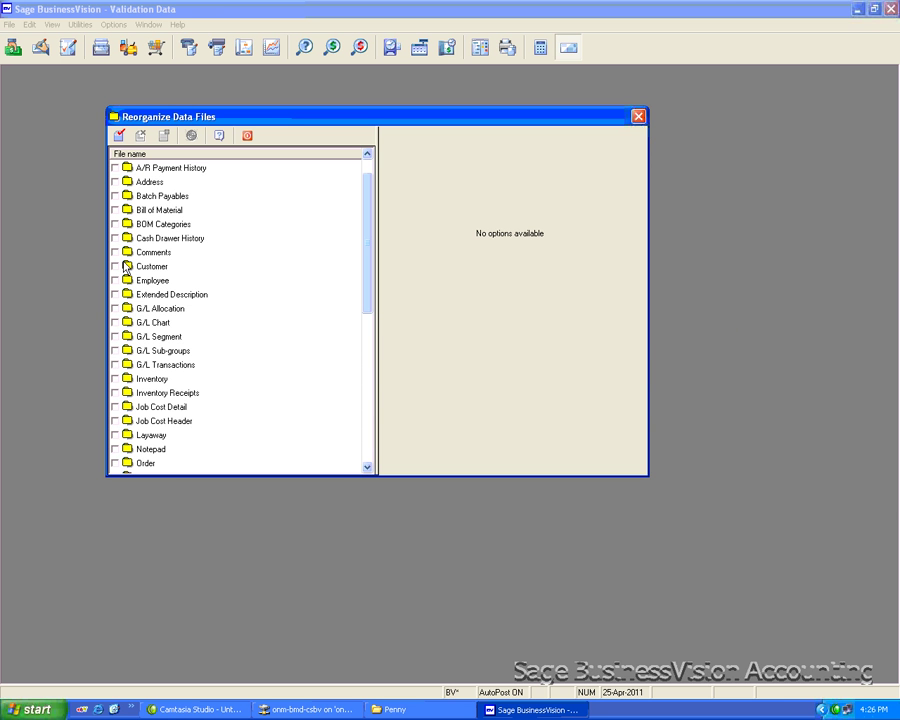
click(116, 365)
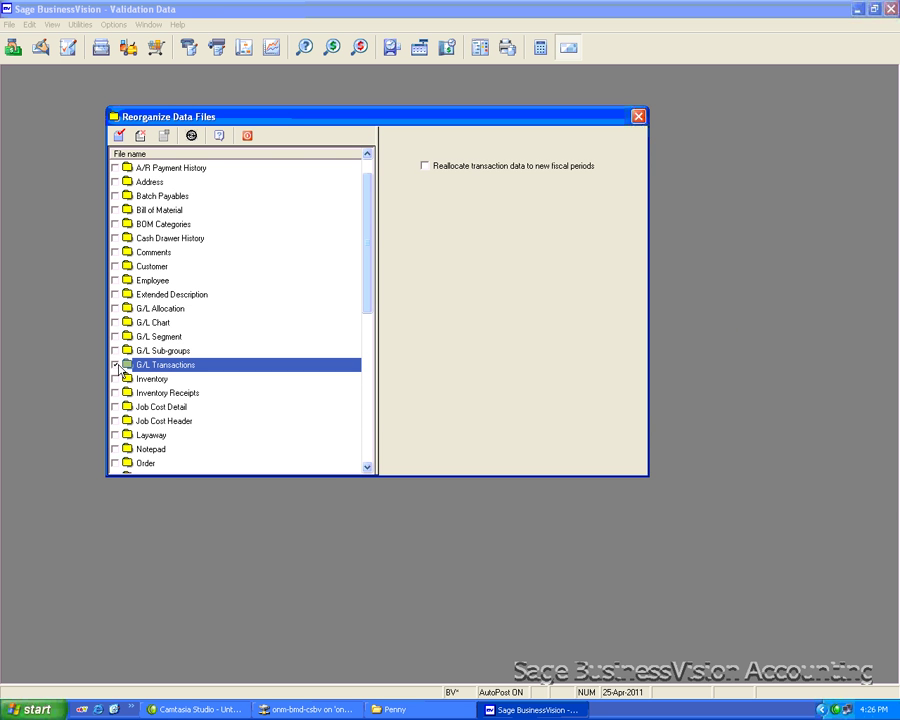
click(424, 168)
click(190, 137)
click(425, 397)
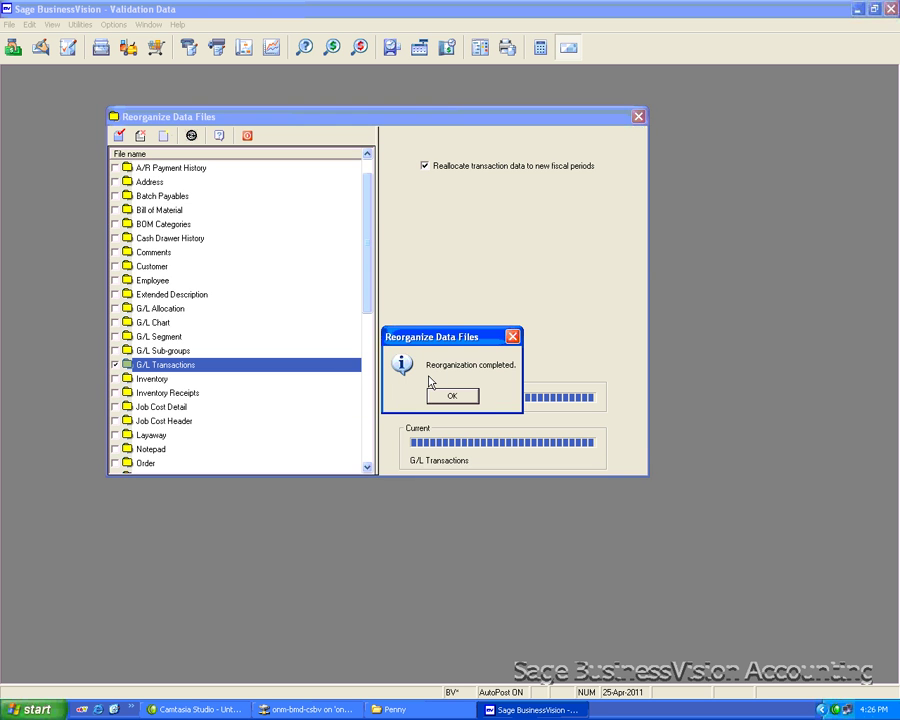
click(452, 396)
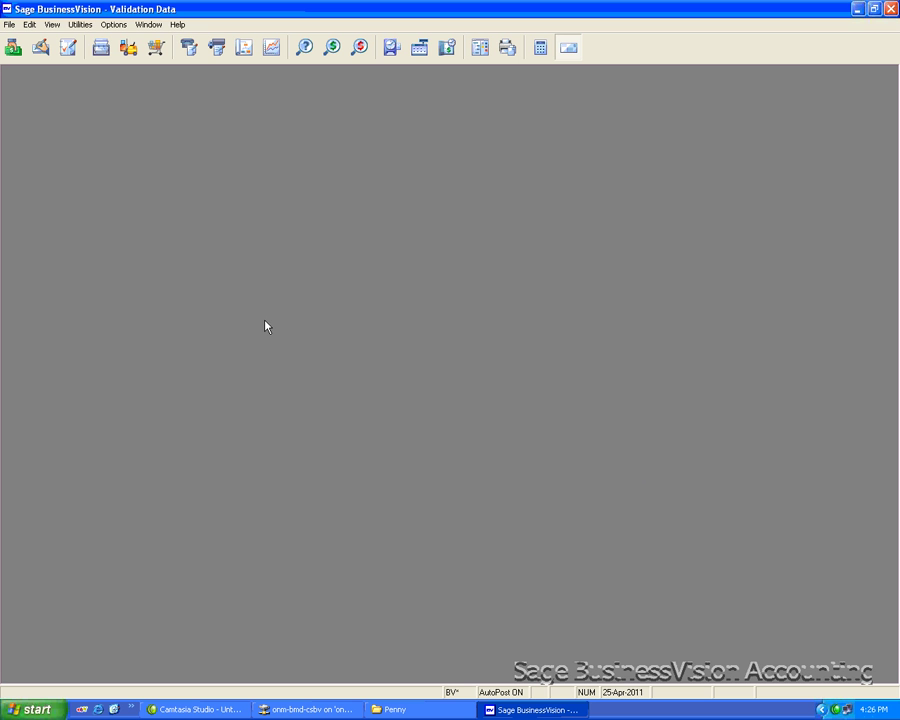
Step: Run Data Validation again for only the General Ledger fiscal period balances, and exit the utility
click(80, 24)
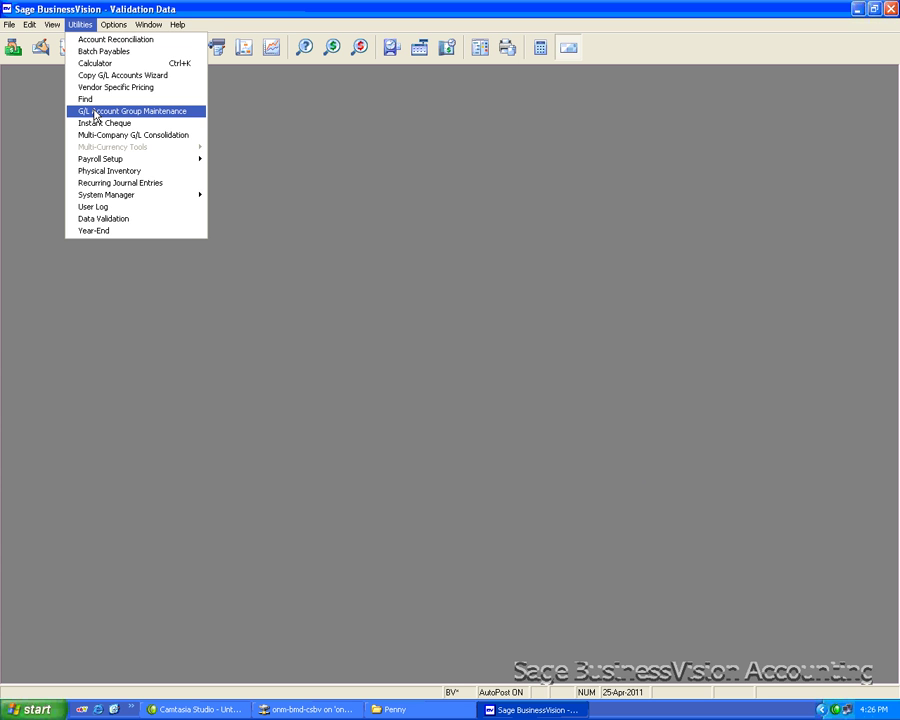
click(95, 218)
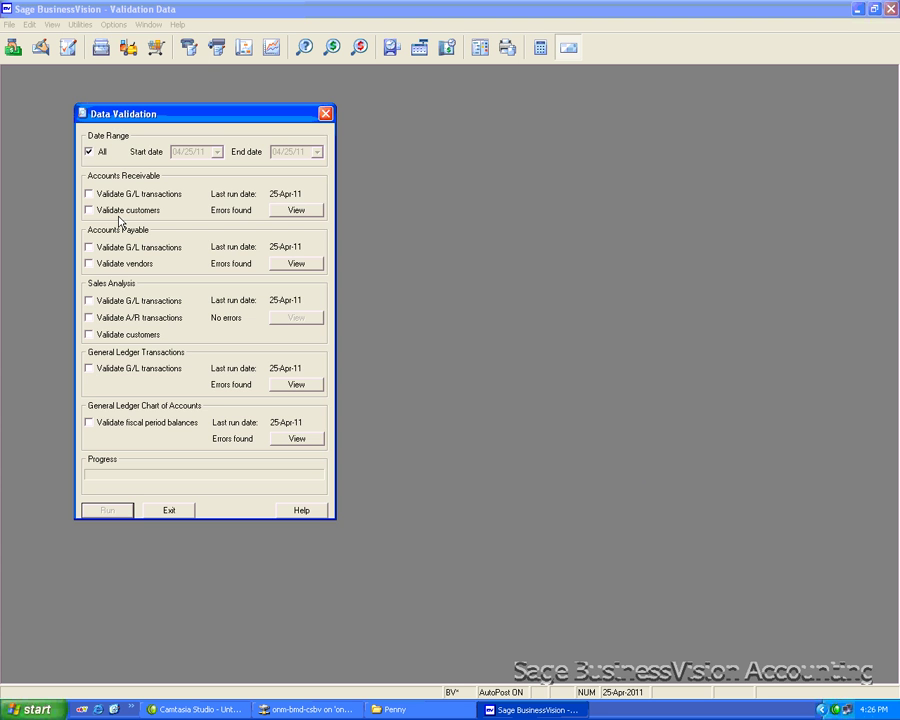
click(88, 423)
click(112, 508)
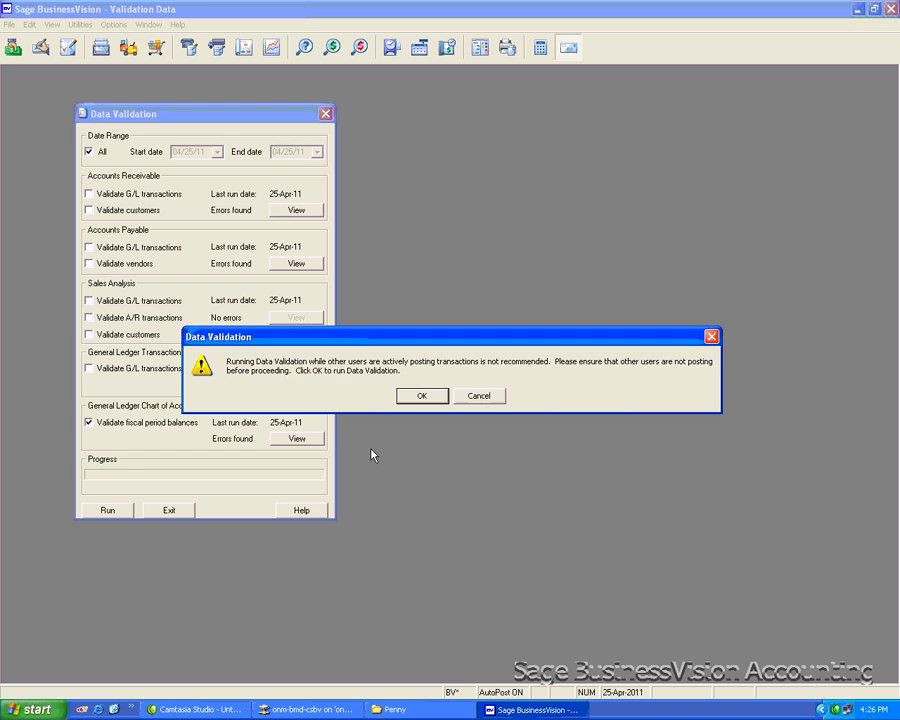
click(423, 396)
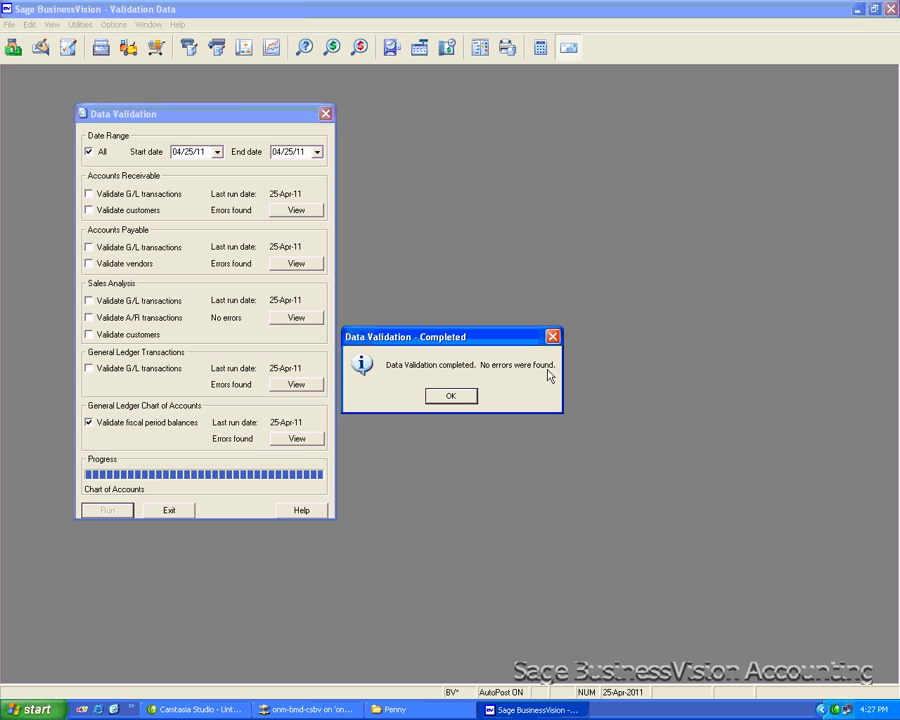
click(452, 398)
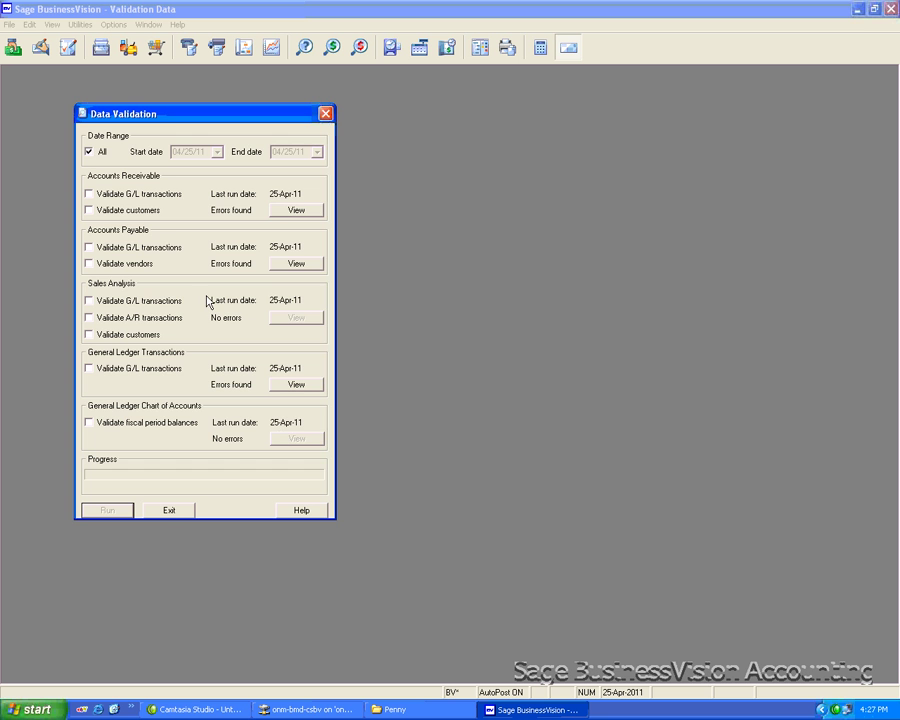
click(170, 511)
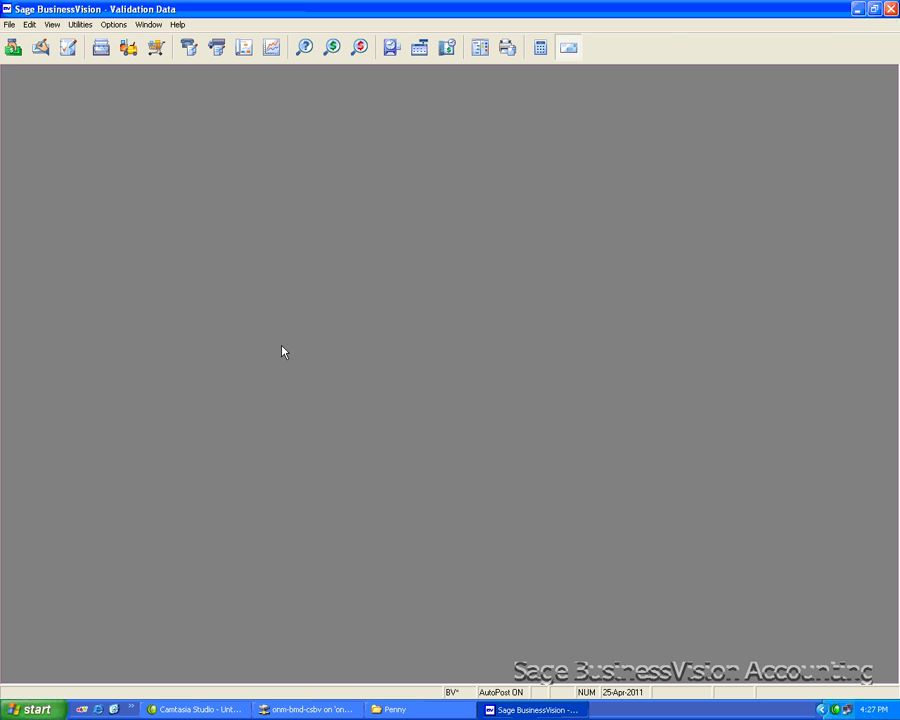